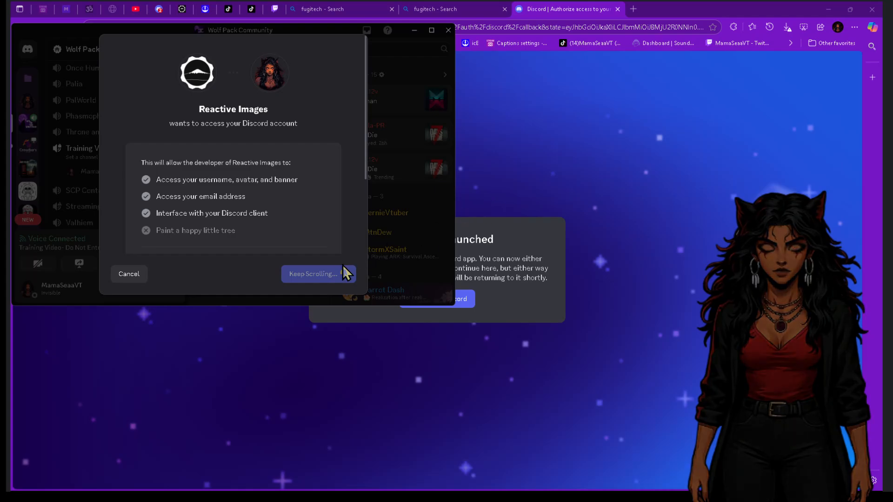
Authorize Reactive Images to access the Discord account, return to its site and minimize the Discord window
scroll(312, 174, down, 3)
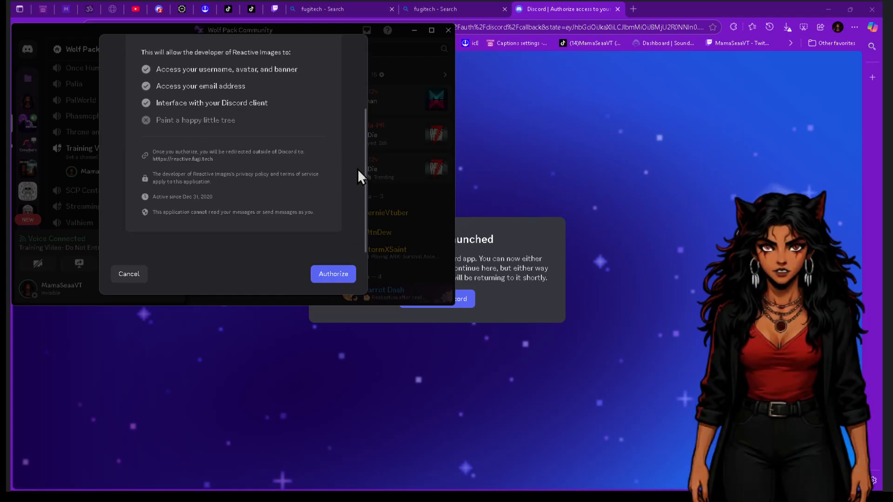
click(321, 275)
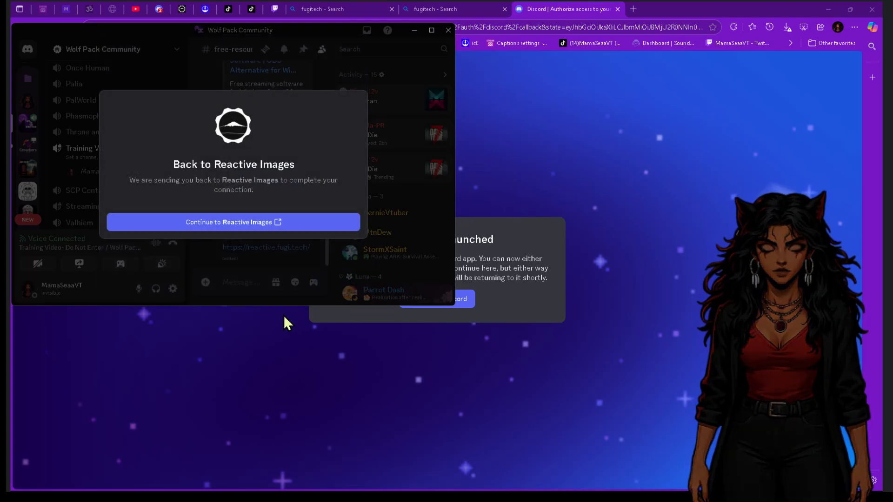
click(248, 223)
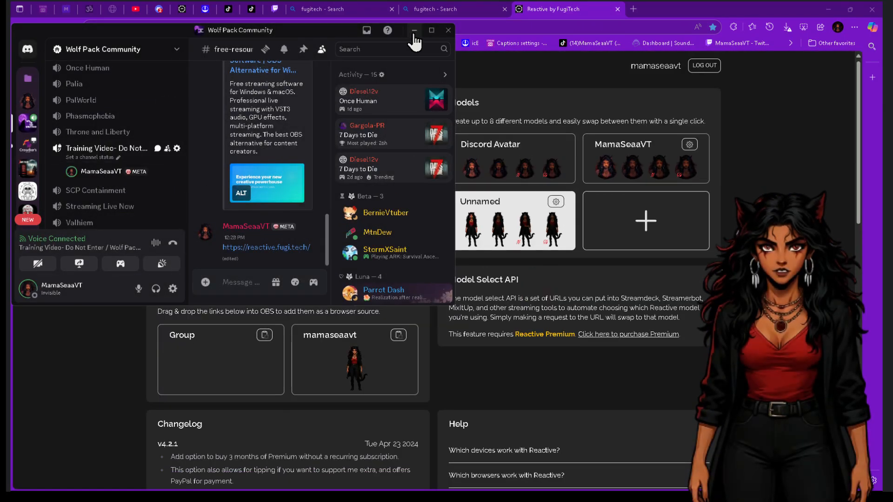
click(415, 30)
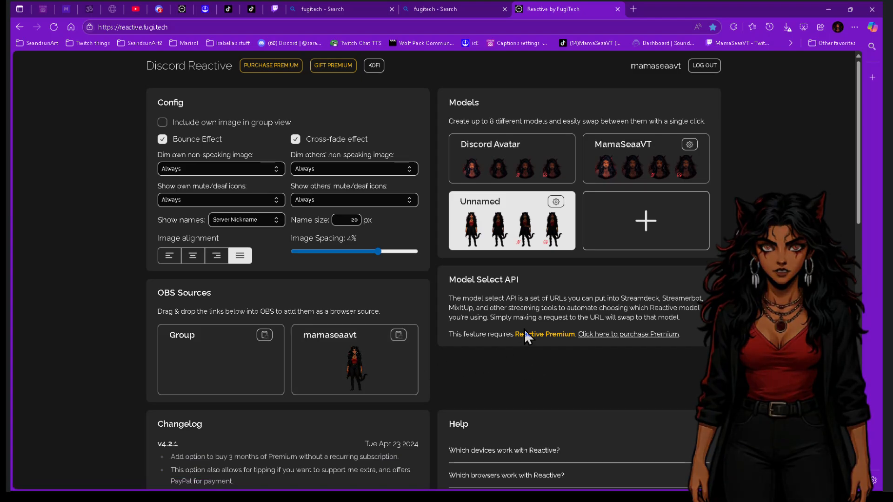
click(645, 227)
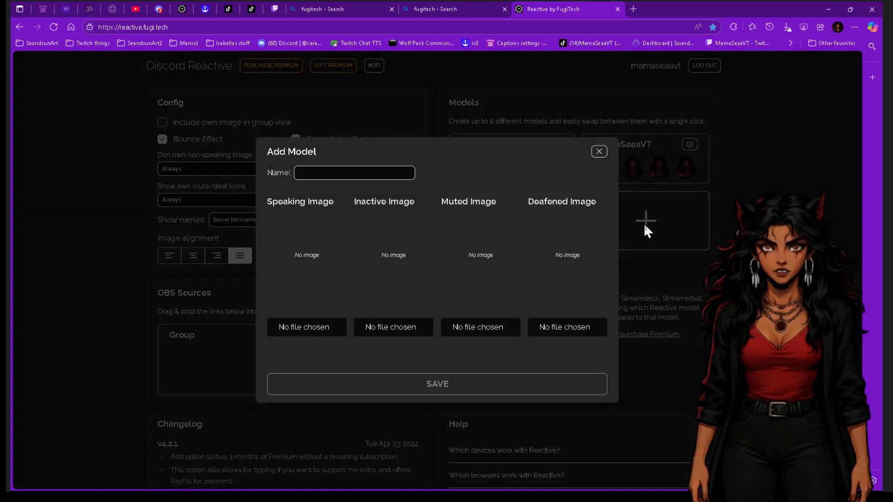
click(328, 169)
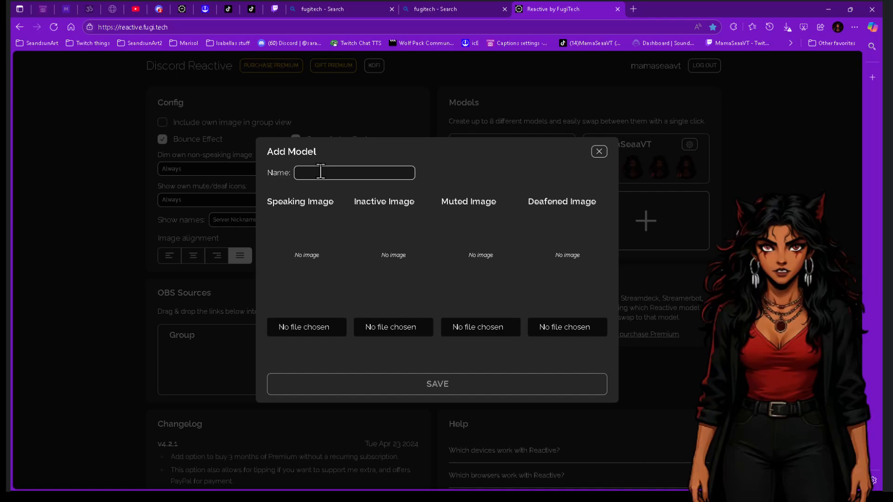
text(MamaSe)
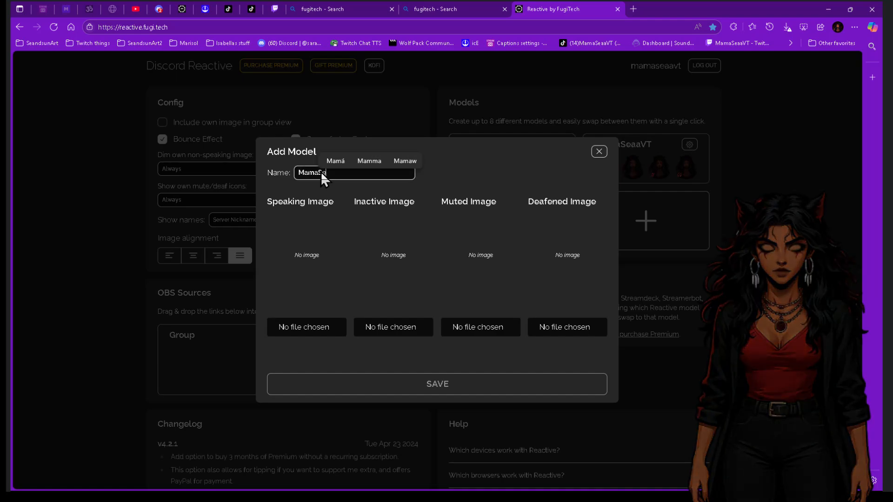
text(aaVT)
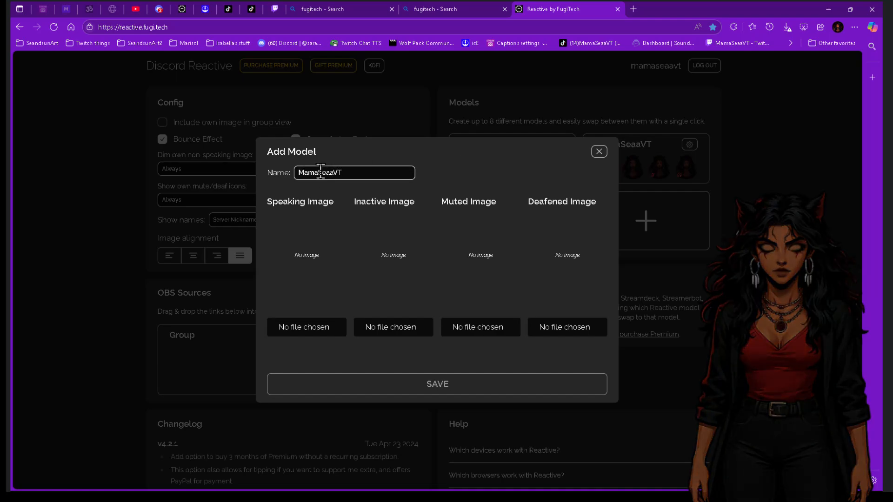
text(2)
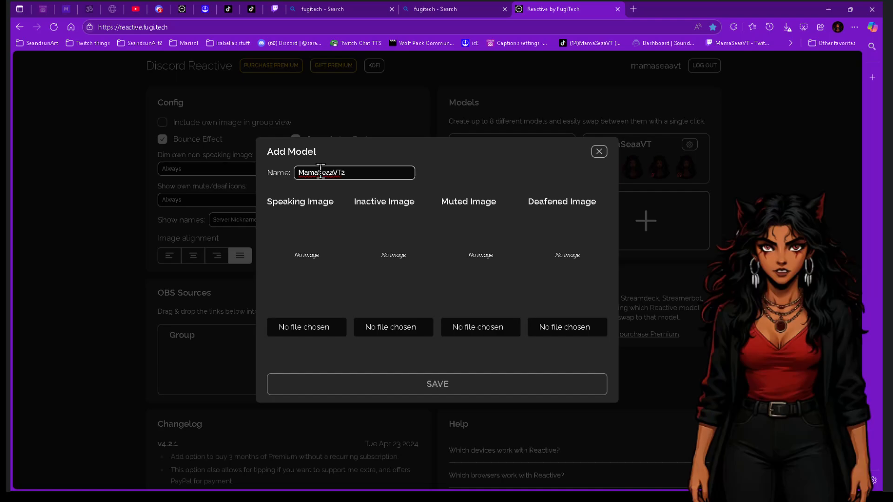
click(302, 327)
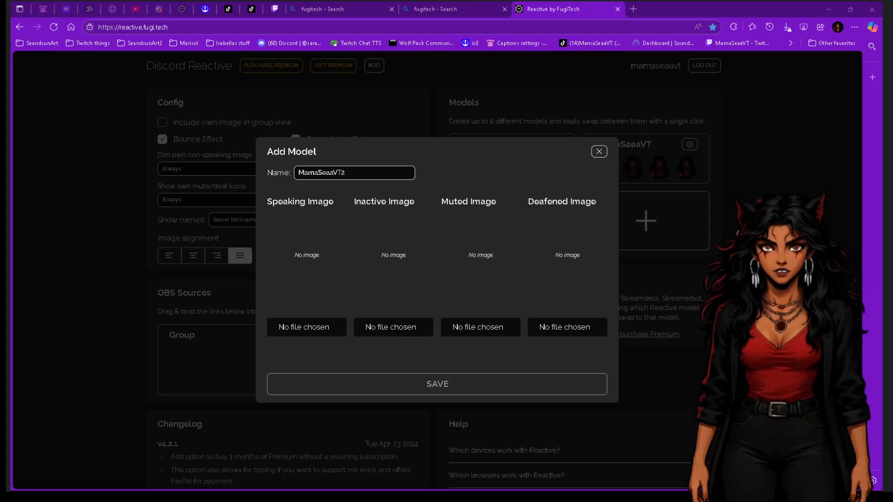
key(Return)
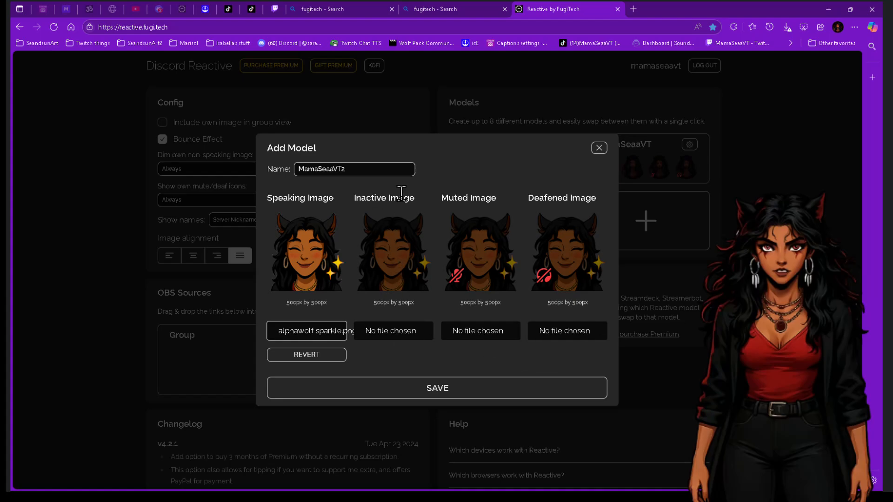
click(397, 332)
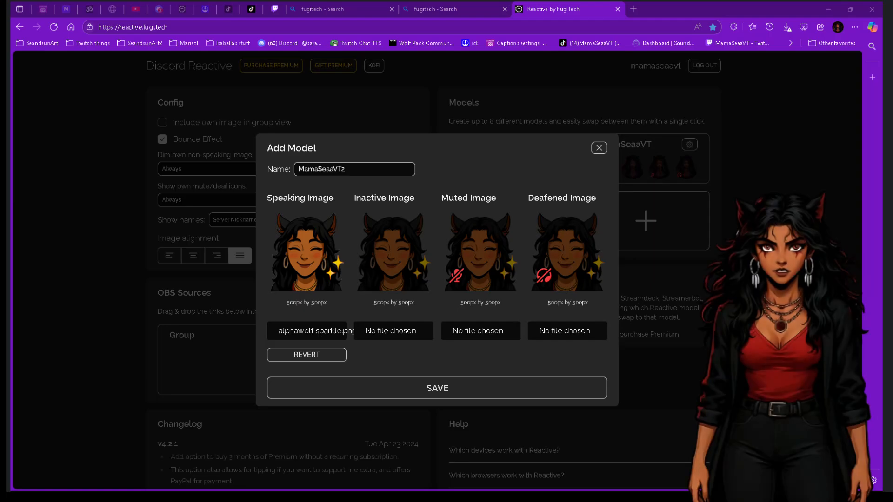
key(Return)
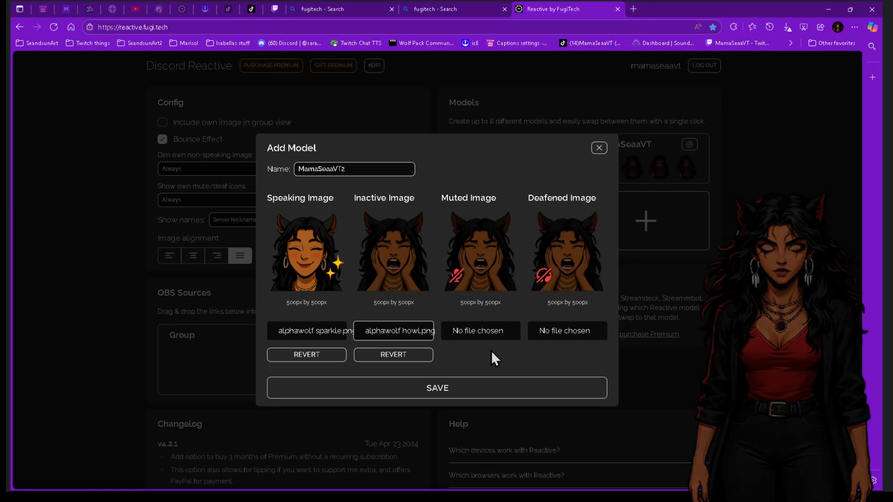
click(490, 333)
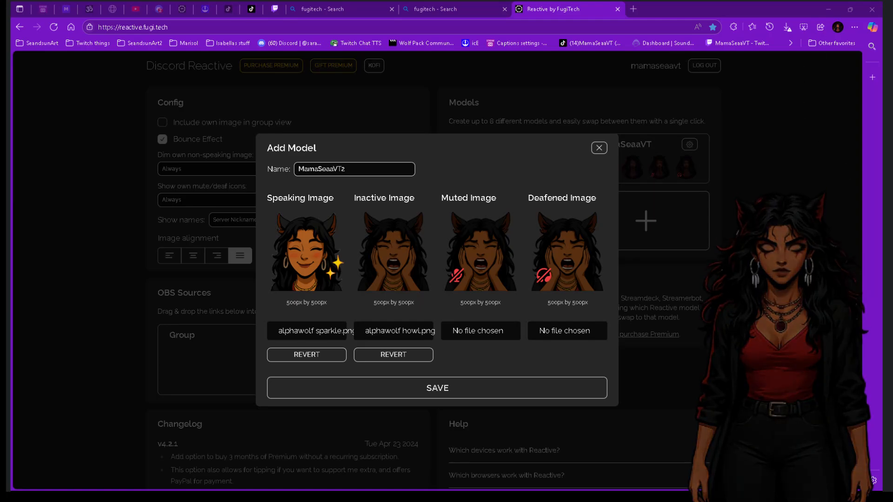
key(Escape)
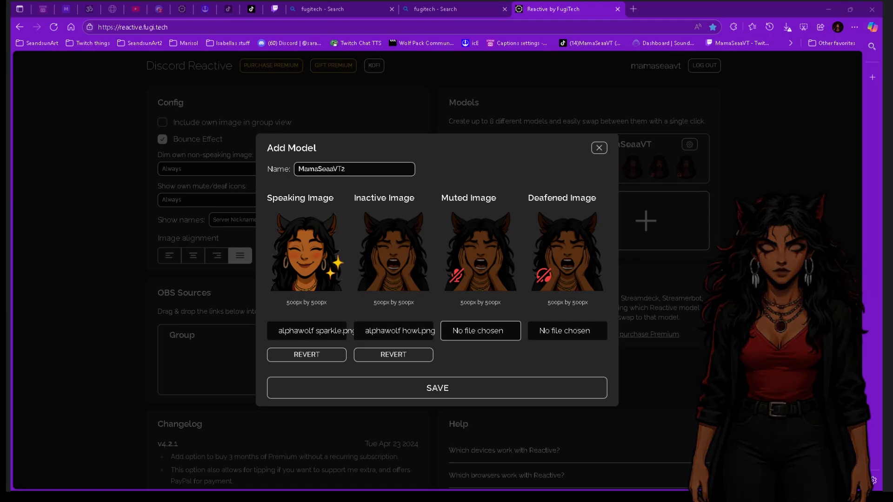
click(307, 331)
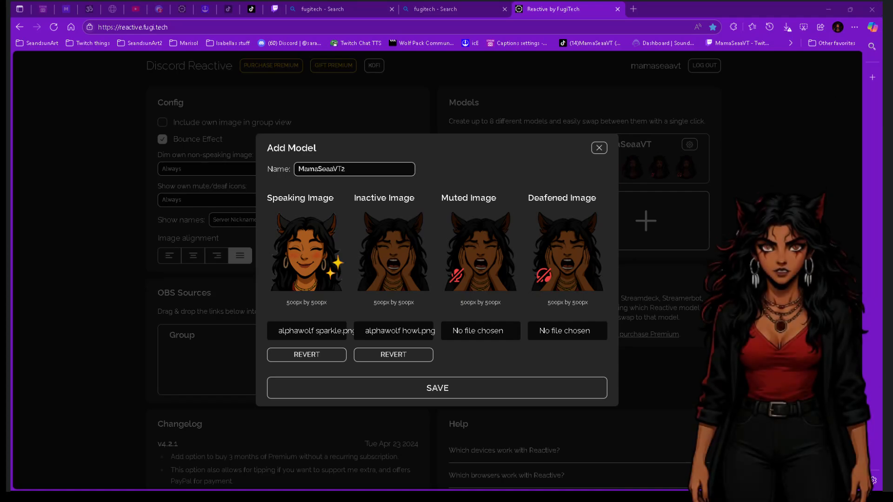
key(Escape)
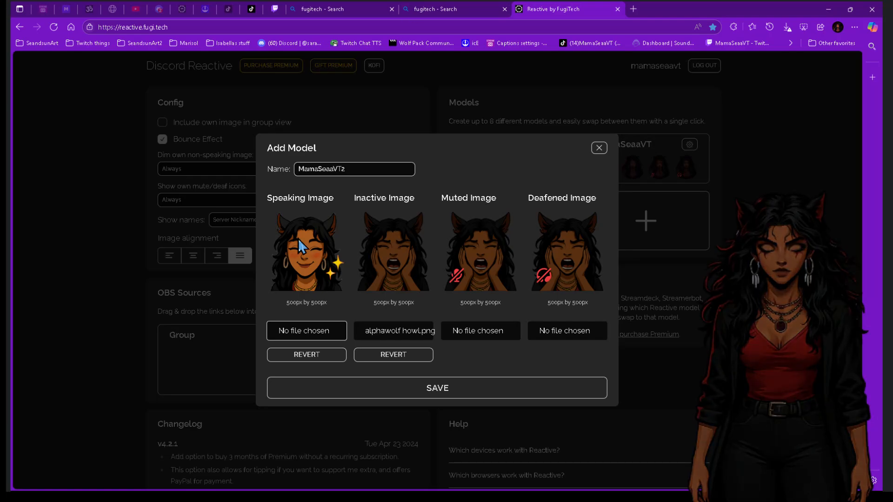
click(317, 331)
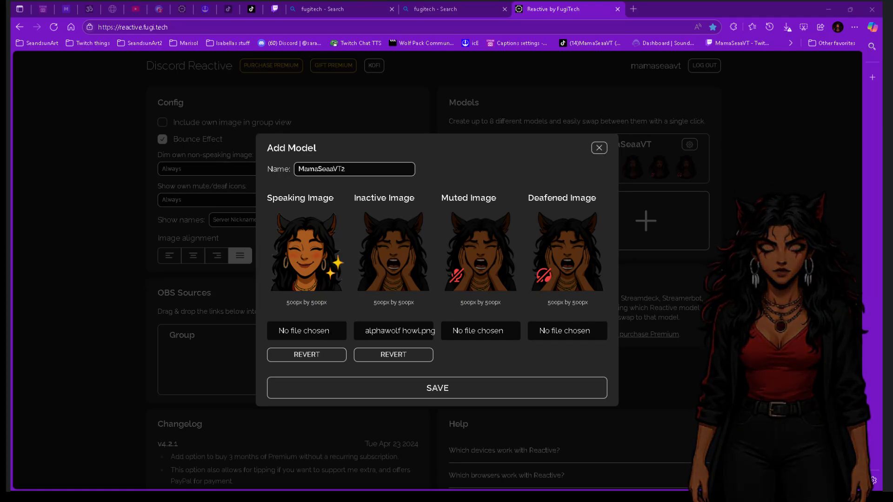
click(373, 238)
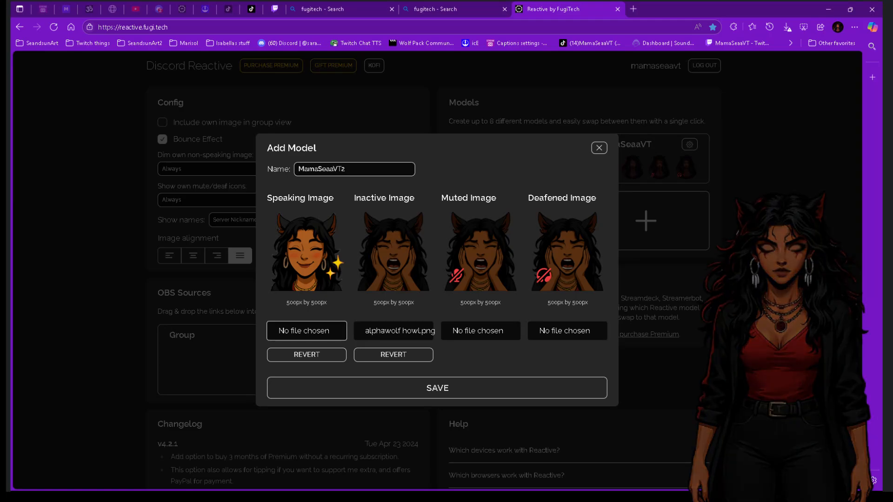
click(604, 142)
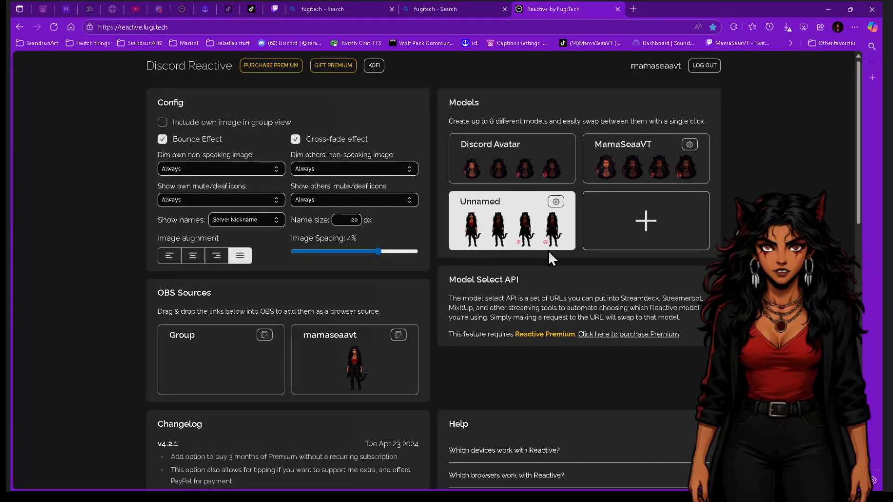
Start a new model and name it MamaSeaaVT2
click(646, 223)
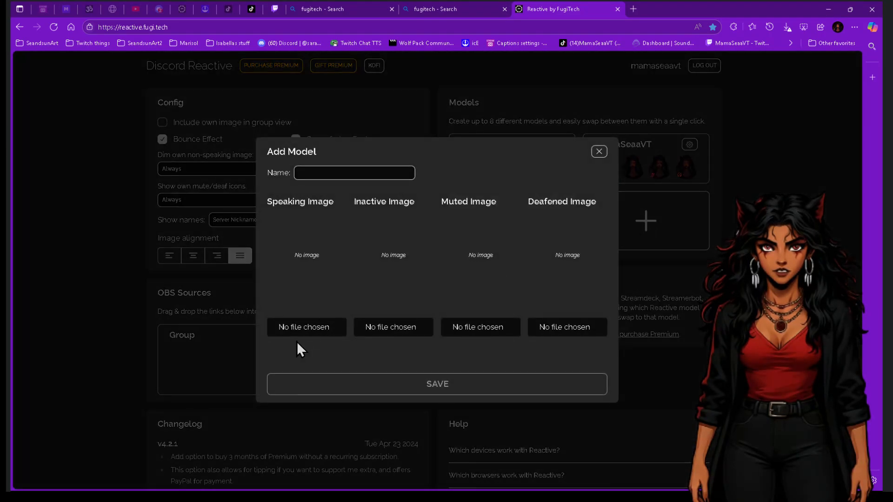
click(325, 178)
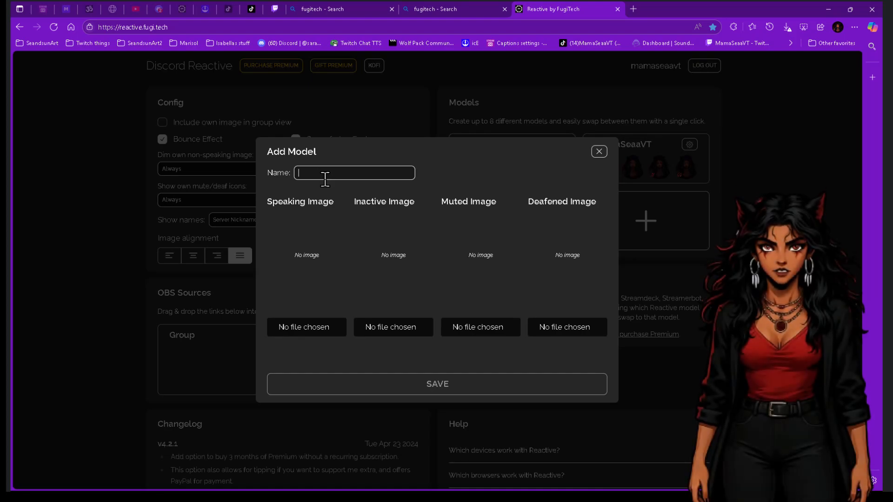
text(Mama)
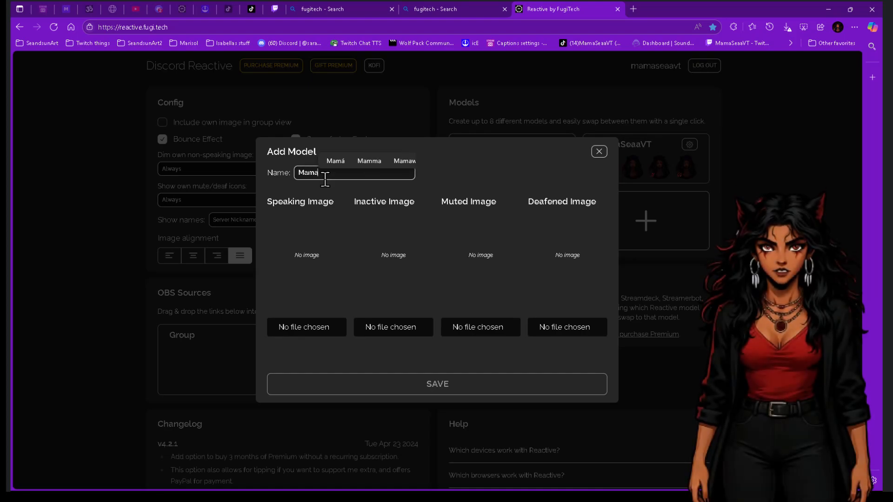
text(SeaaVT)
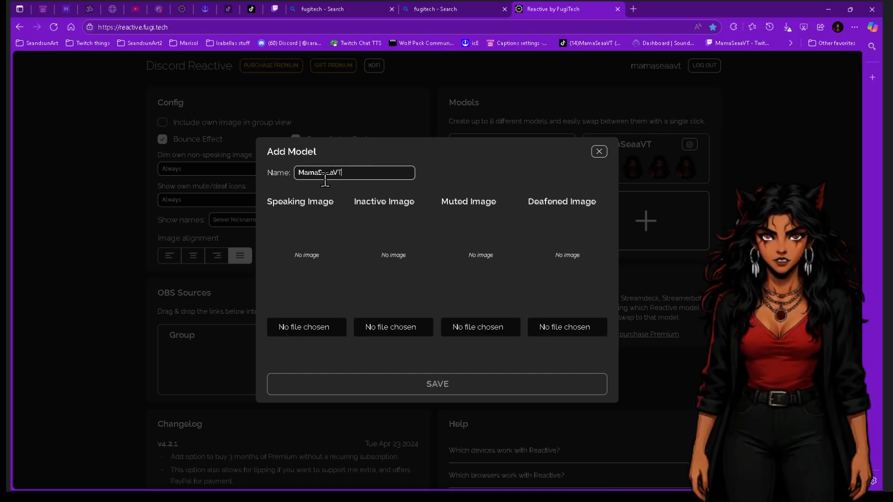
text(2)
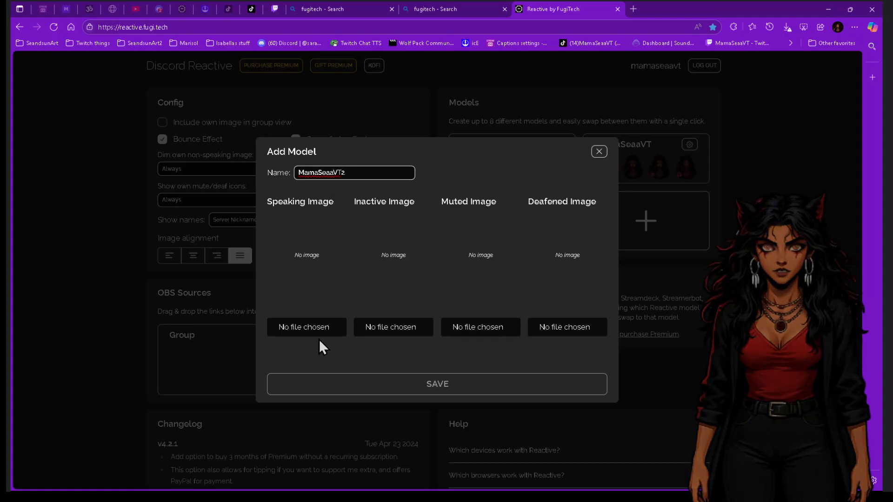
Upload alphawolf rage.png as the model's speaking image and alphawolf mad.png as its inactive image
click(316, 327)
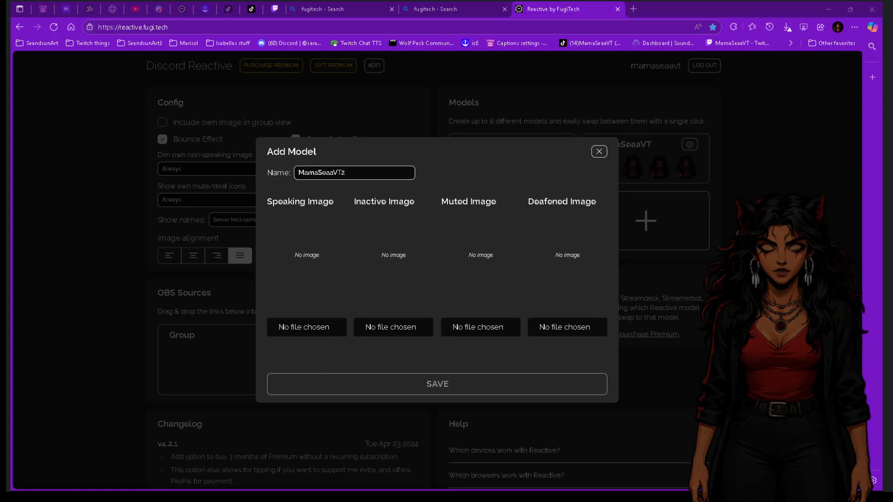
key(Return)
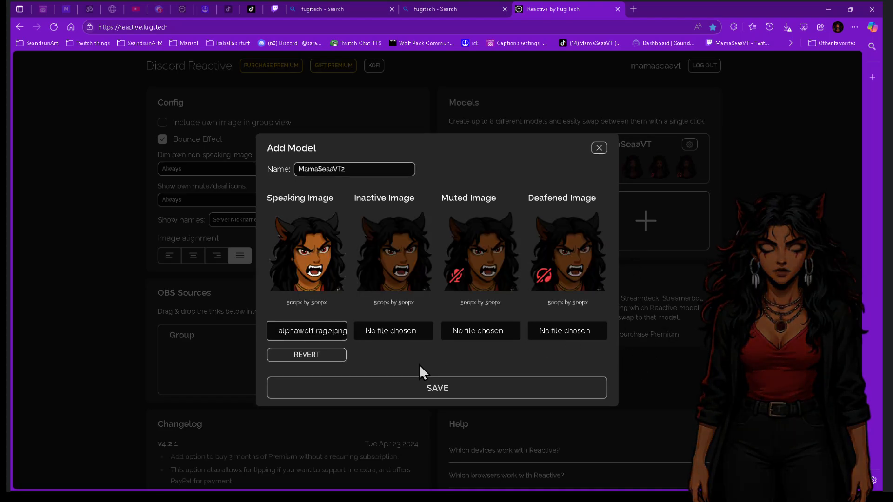
click(393, 334)
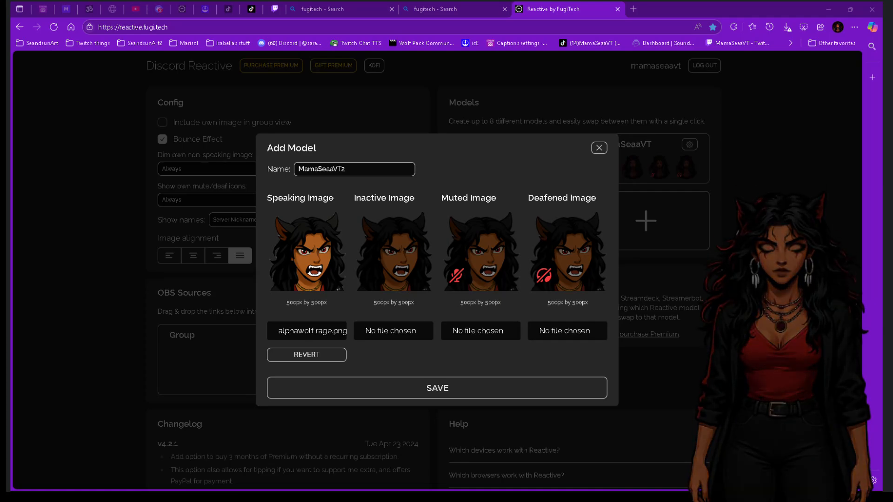
double_click(626, 304)
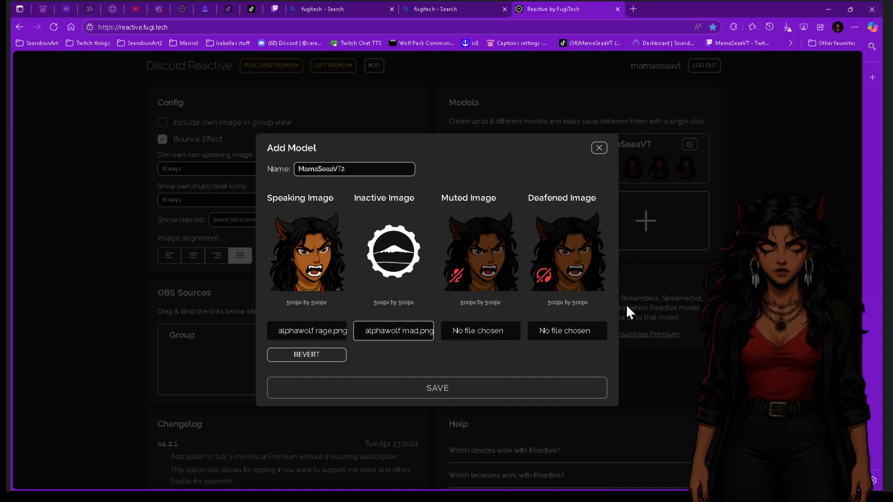
Upload alphawolf sparkle.png as the muted image and alphawolf howl.png as the deafened image, and save the model
click(484, 333)
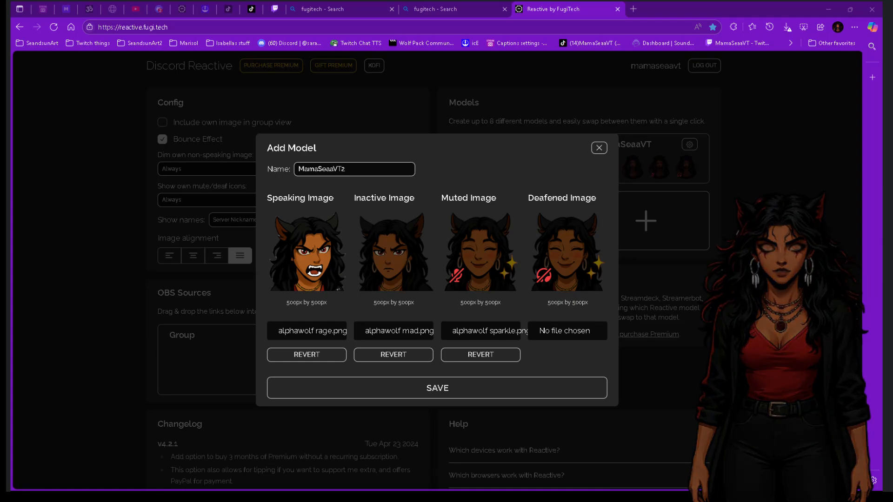
key(Return)
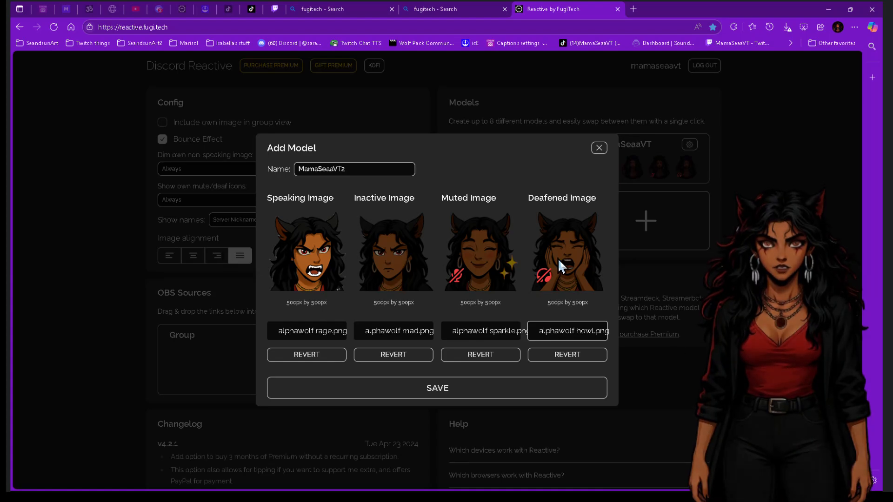
click(439, 394)
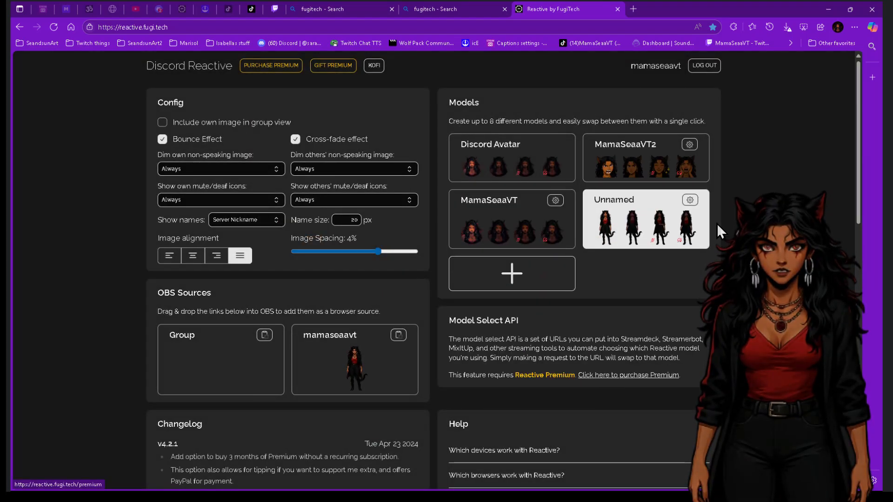
Make MamaSeaaVT2 the active model and copy the link of the individual OBS source
click(658, 171)
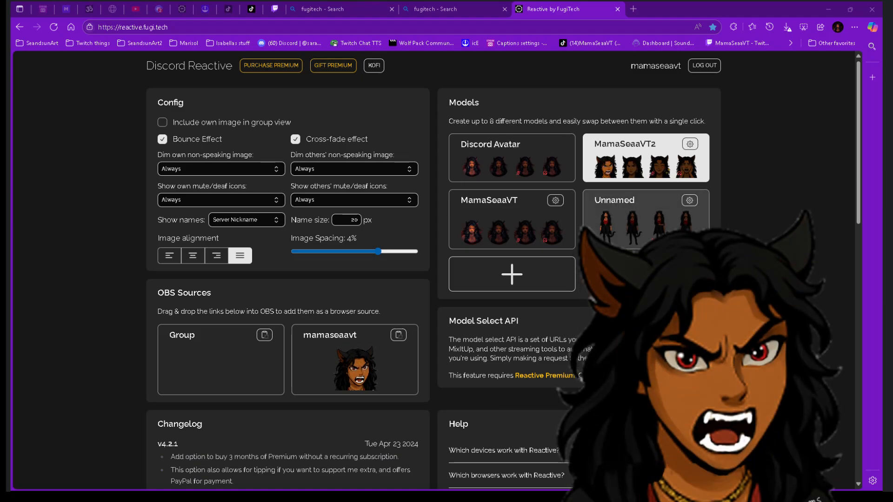
click(399, 336)
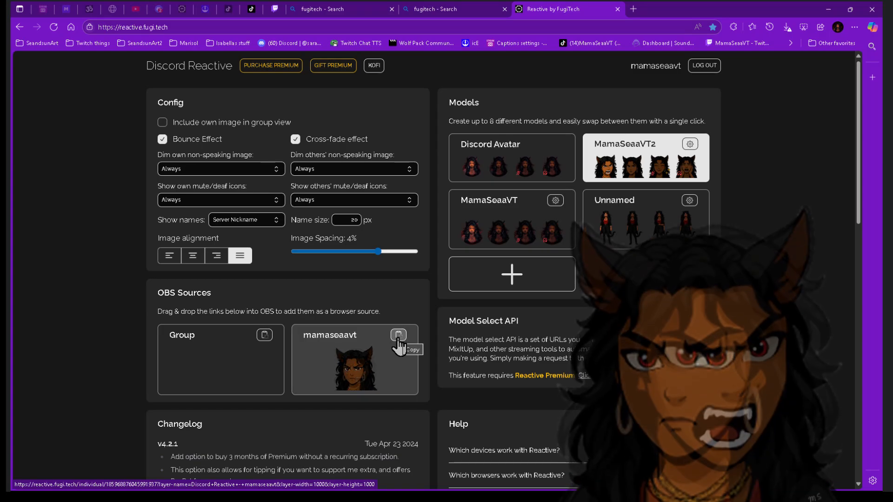
click(398, 339)
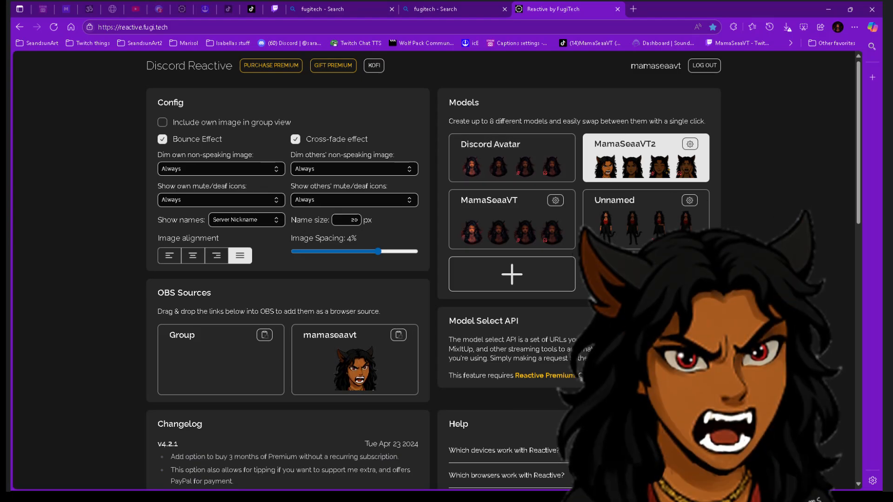
Switch the active model to Unnamed, Discord Avatar and MamaSeaaVT in turn, finishing with the Unnamed full-body model active
scroll(433, 269, down, 1)
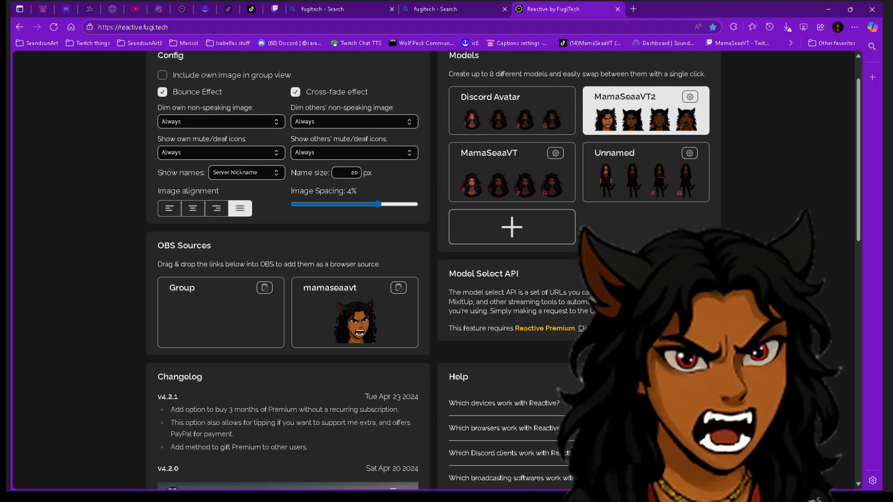
click(647, 193)
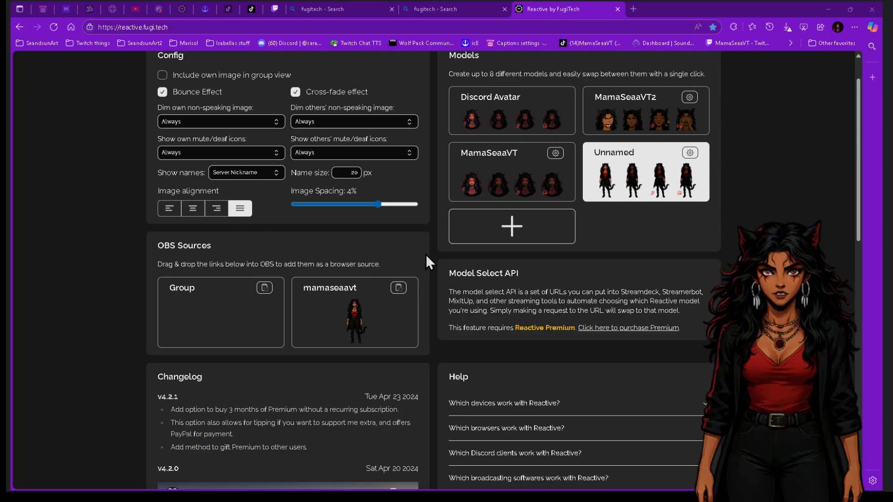
click(515, 124)
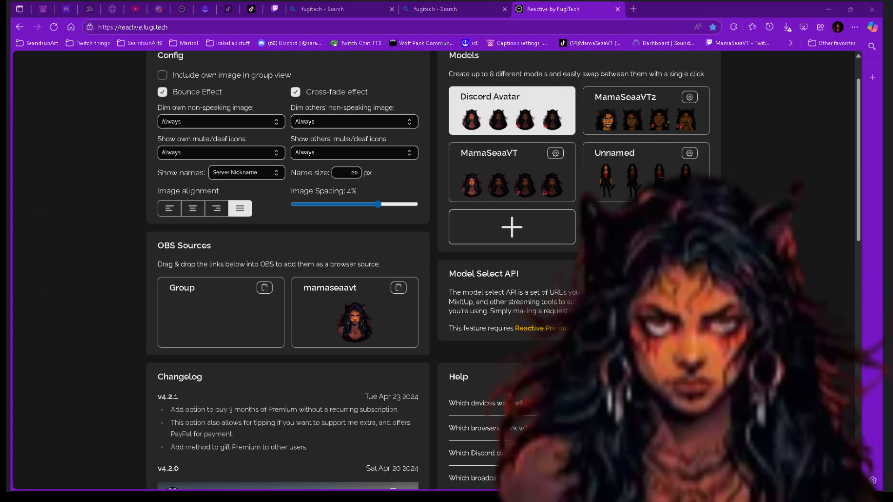
click(509, 183)
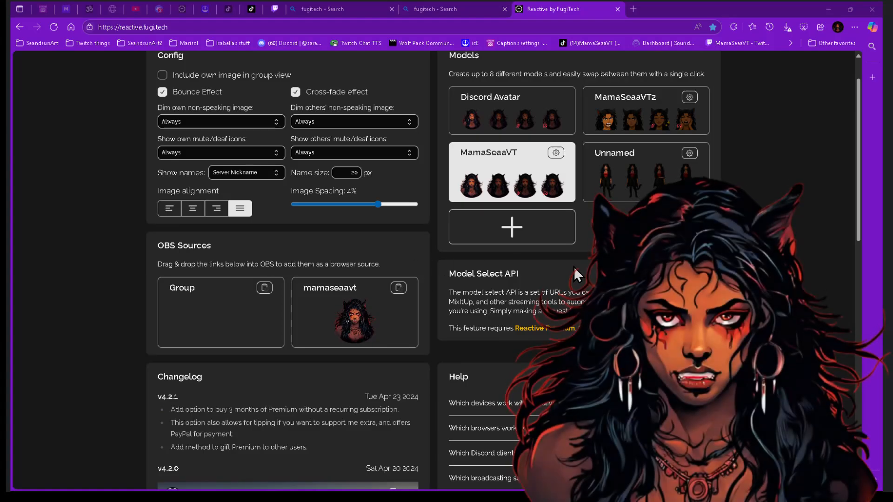
click(635, 194)
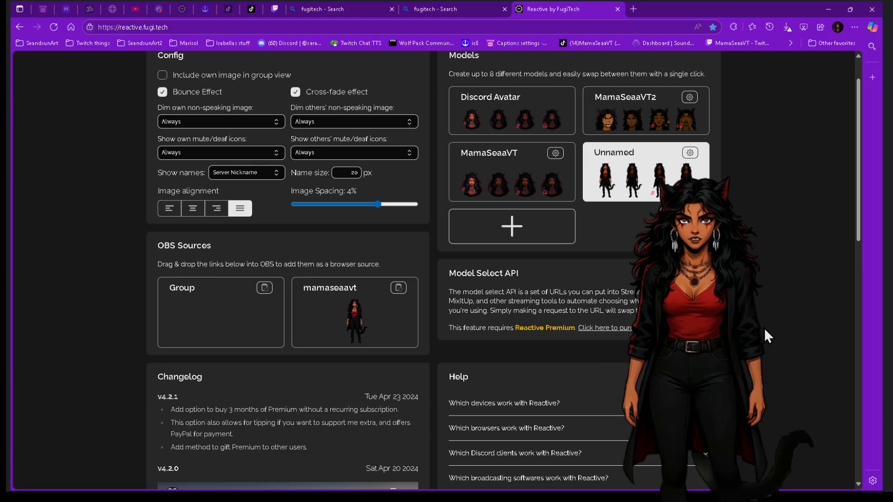
scroll(763, 328, up, 1)
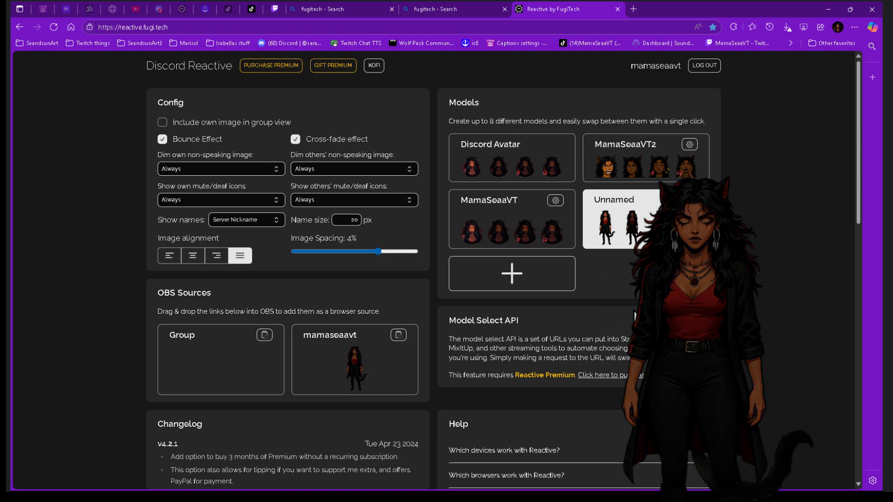
scroll(607, 297, down, 4)
scroll(607, 297, up, 4)
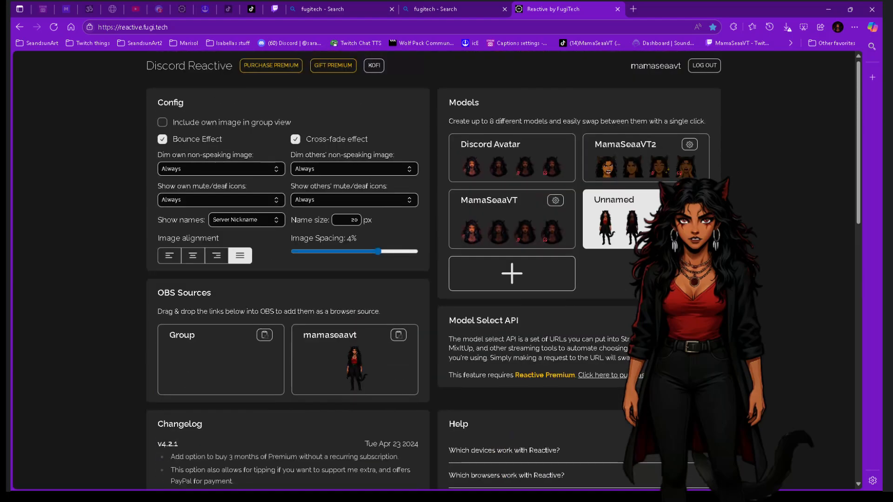